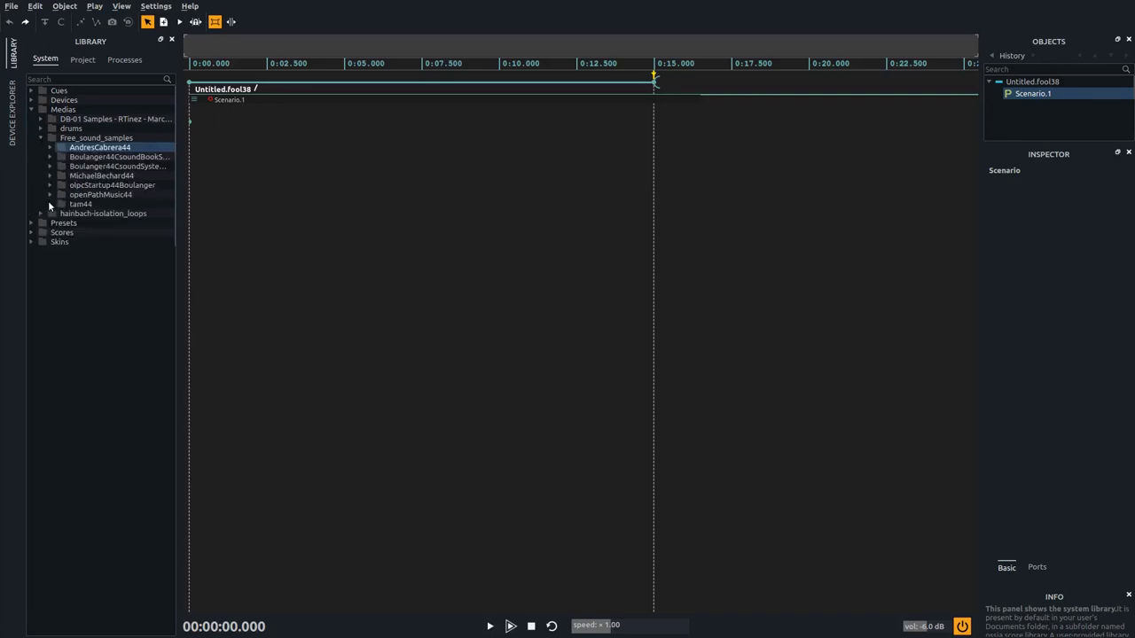
# Step: Add bubbles3.wav from the tam44 samples at about 1.7 s, and bird.wav in a new interval below it starting at about 7.3 s
pyautogui.click(50, 204)
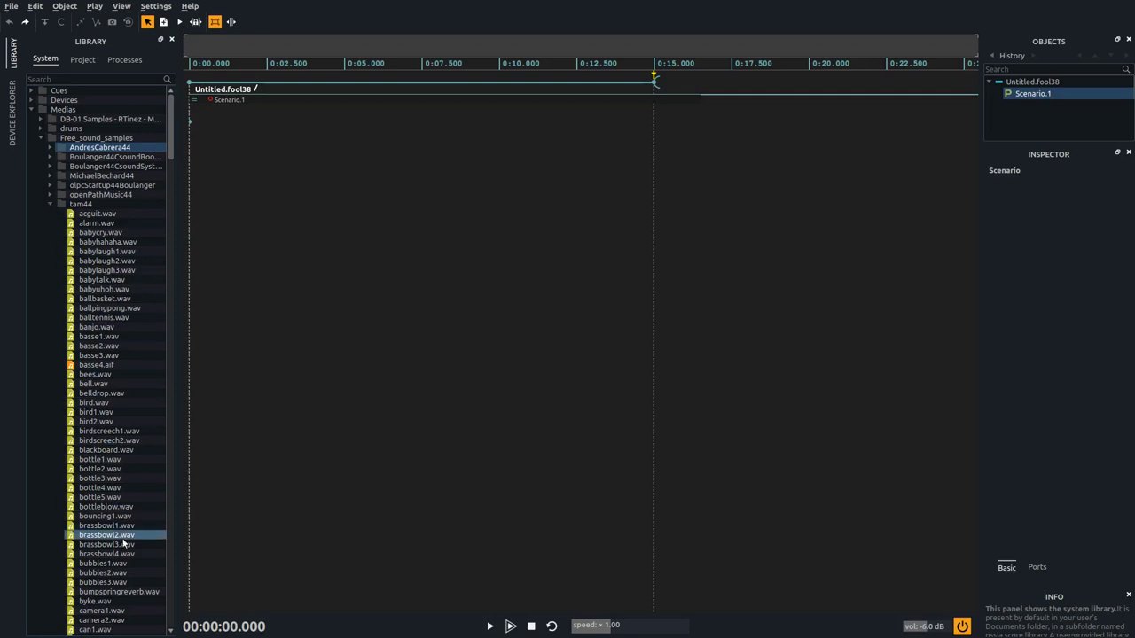
pyautogui.moveTo(132, 584); pyautogui.dragTo(242, 148)
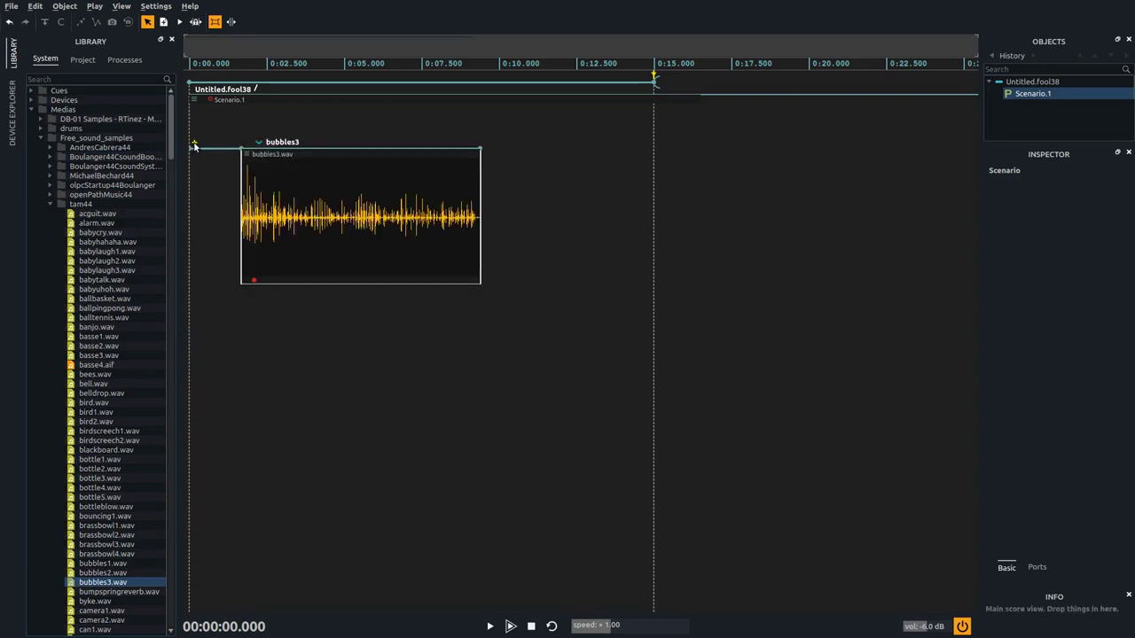
pyautogui.moveTo(194, 146)
pyautogui.mouseDown()
pyautogui.moveTo(230, 300)
pyautogui.moveTo(293, 391)
pyautogui.moveTo(580, 387)
pyautogui.mouseUp()
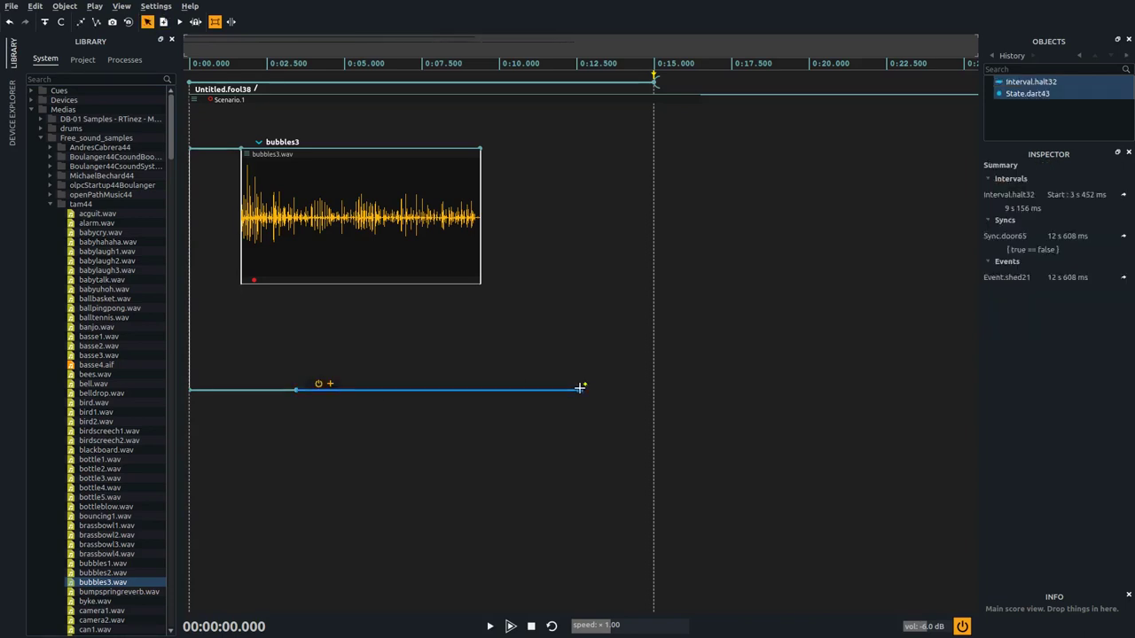
pyautogui.moveTo(126, 402); pyautogui.dragTo(415, 358)
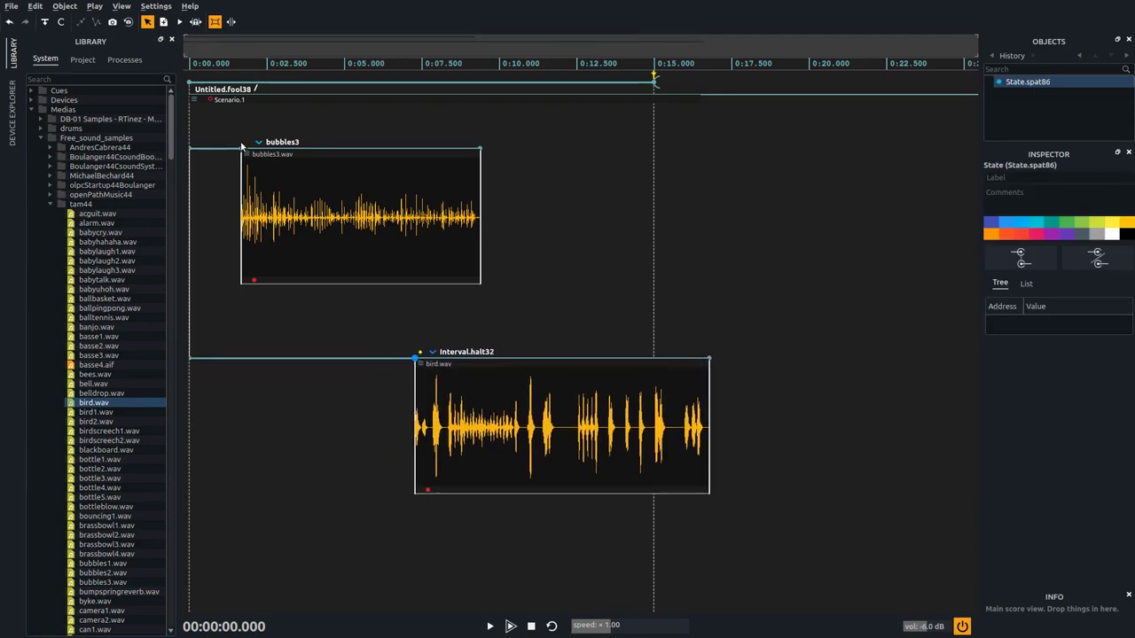
# Step: Move the start of bubbles3 to about 0.86 s and enable triggers on the starts of the bubbles3 and bird.wav intervals
pyautogui.moveTo(241, 145); pyautogui.dragTo(217, 157)
pyautogui.click(46, 22)
pyautogui.click(417, 354)
pyautogui.click(43, 22)
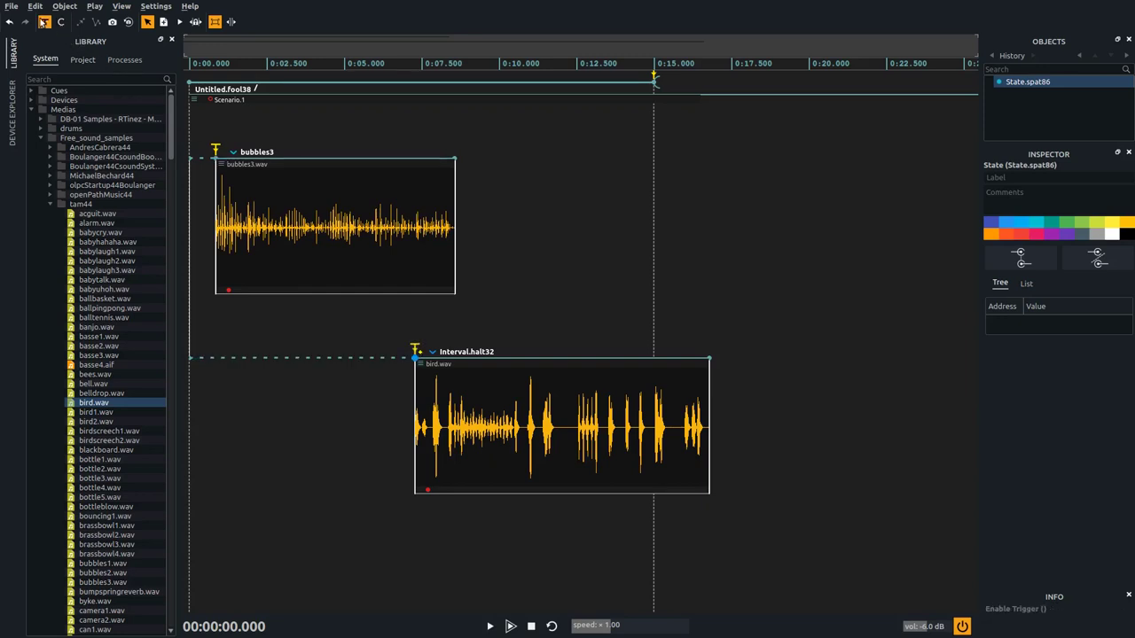
# Step: Play the score and fire the bird.wav trigger followed by the bubbles3 trigger to test them independently
pyautogui.click(320, 439)
pyautogui.press('space')
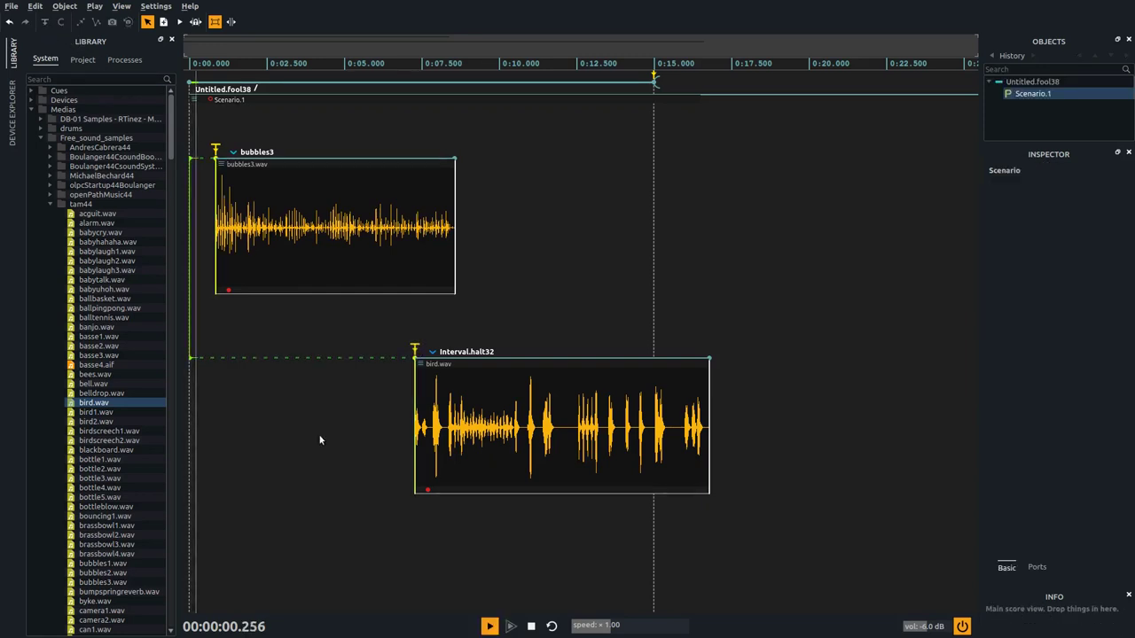
pyautogui.click(415, 350)
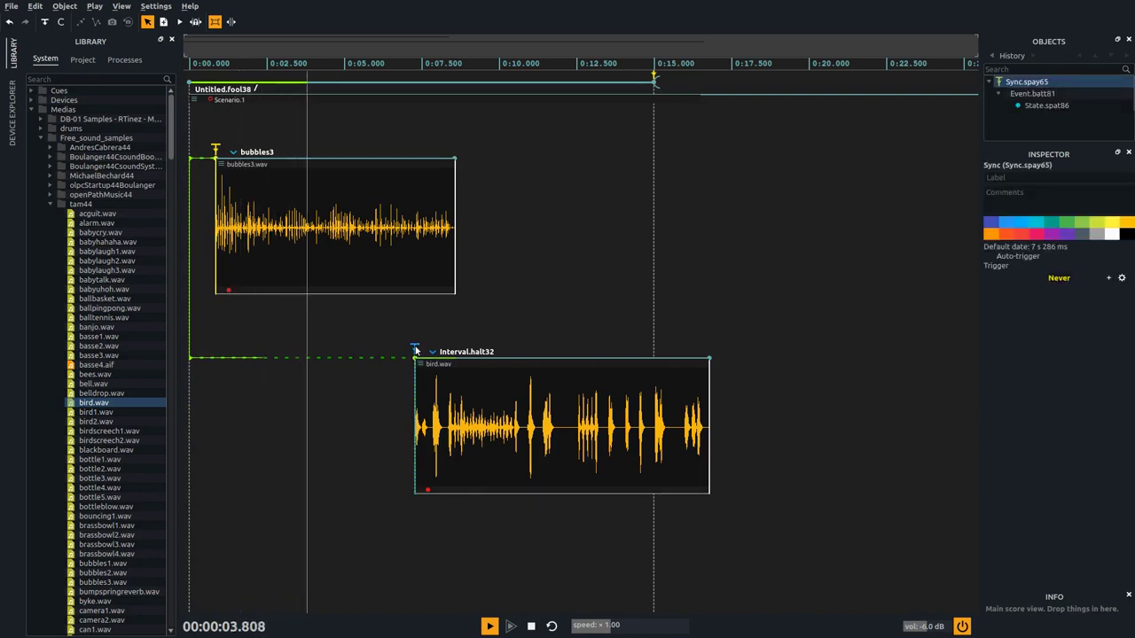
pyautogui.click(218, 149)
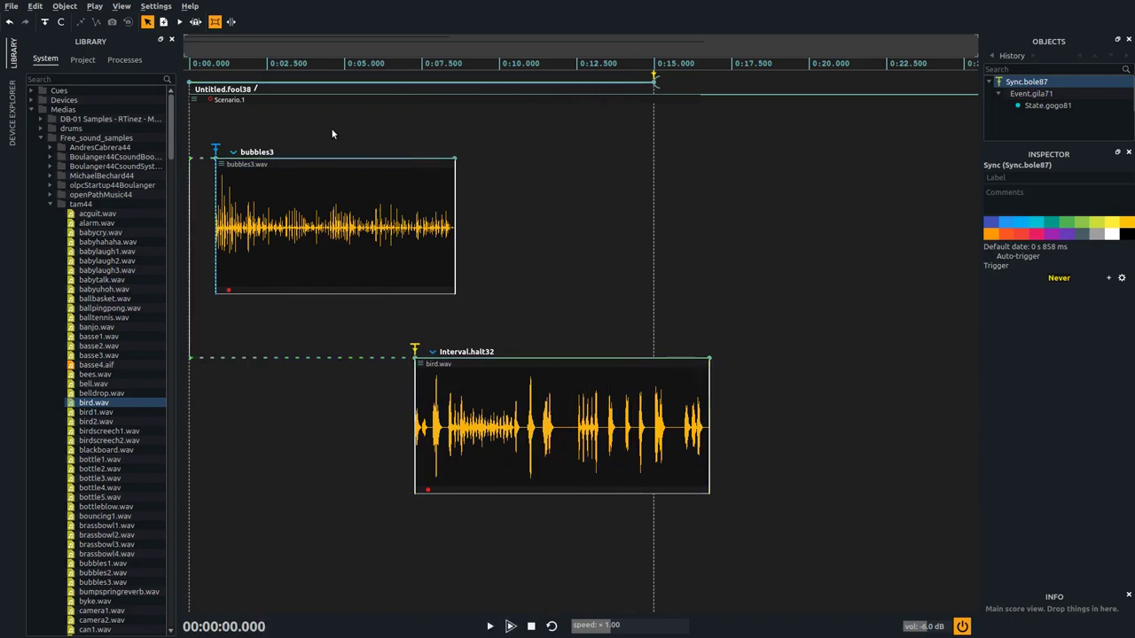
# Step: Draw an interval about 8 s long below bubbles3, starting from the state at the beginning of bubbles3
pyautogui.click(218, 156)
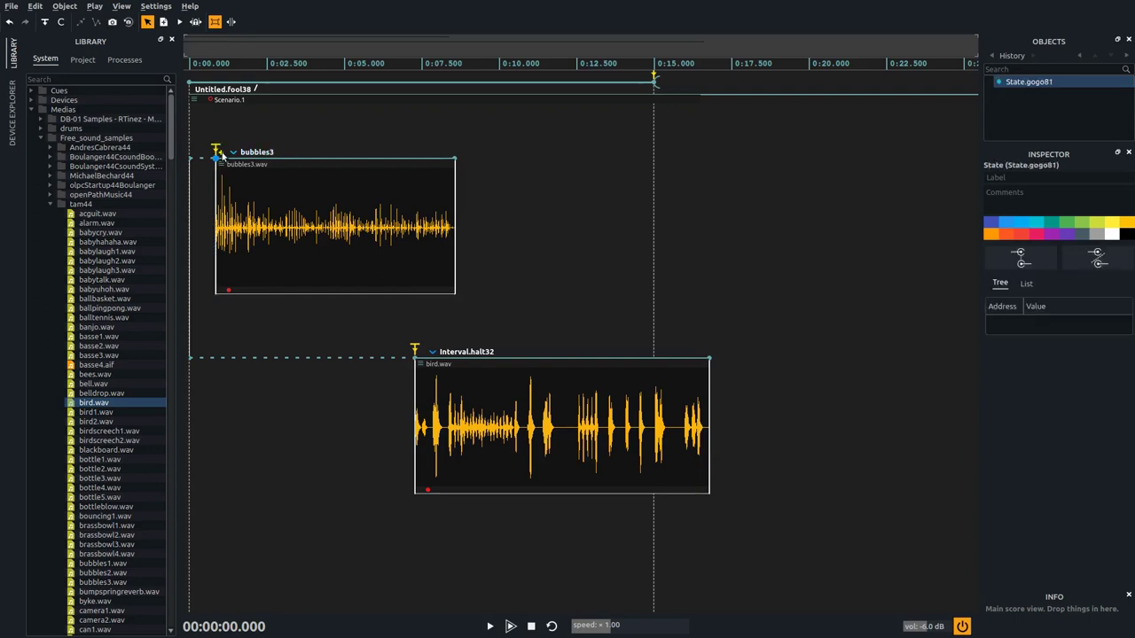
pyautogui.press('c')
pyautogui.moveTo(219, 157); pyautogui.dragTo(463, 325)
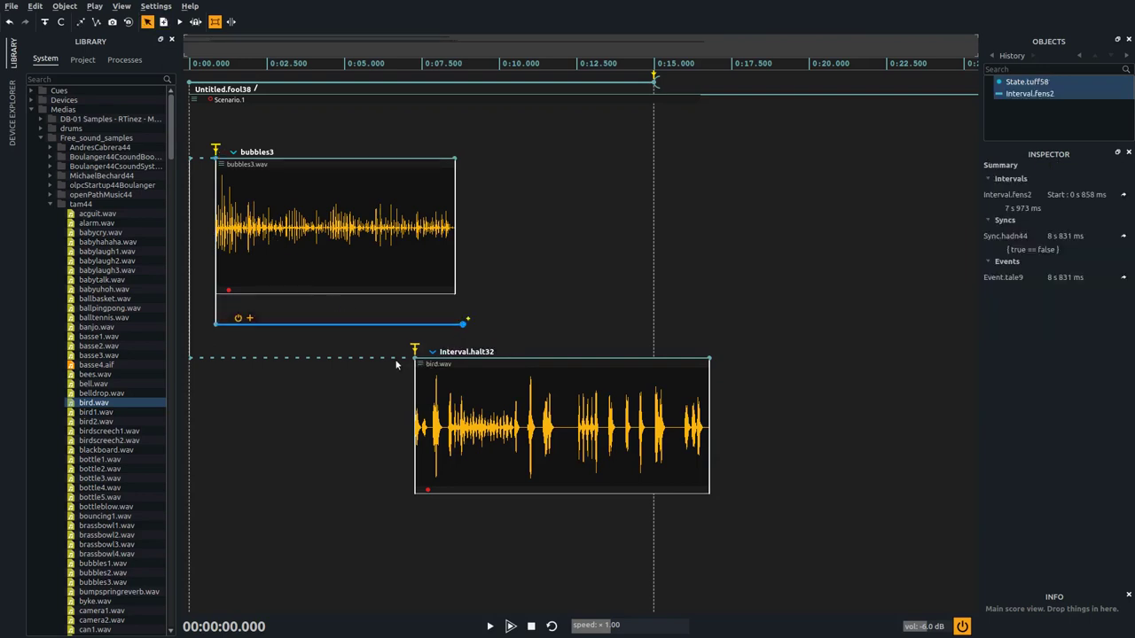
# Step: Transfer the bird.wav sound into the new interval below bubbles3 and delete its old branch together with the trigger
pyautogui.moveTo(390, 357); pyautogui.dragTo(390, 528)
pyautogui.click(416, 534)
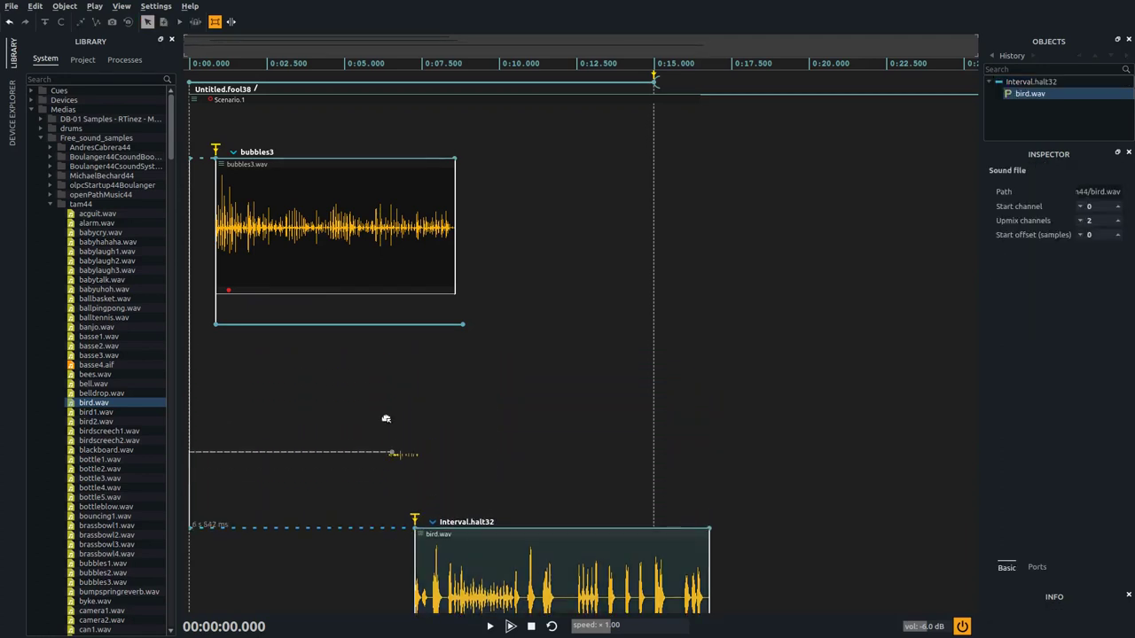
pyautogui.moveTo(354, 329); pyautogui.dragTo(353, 328)
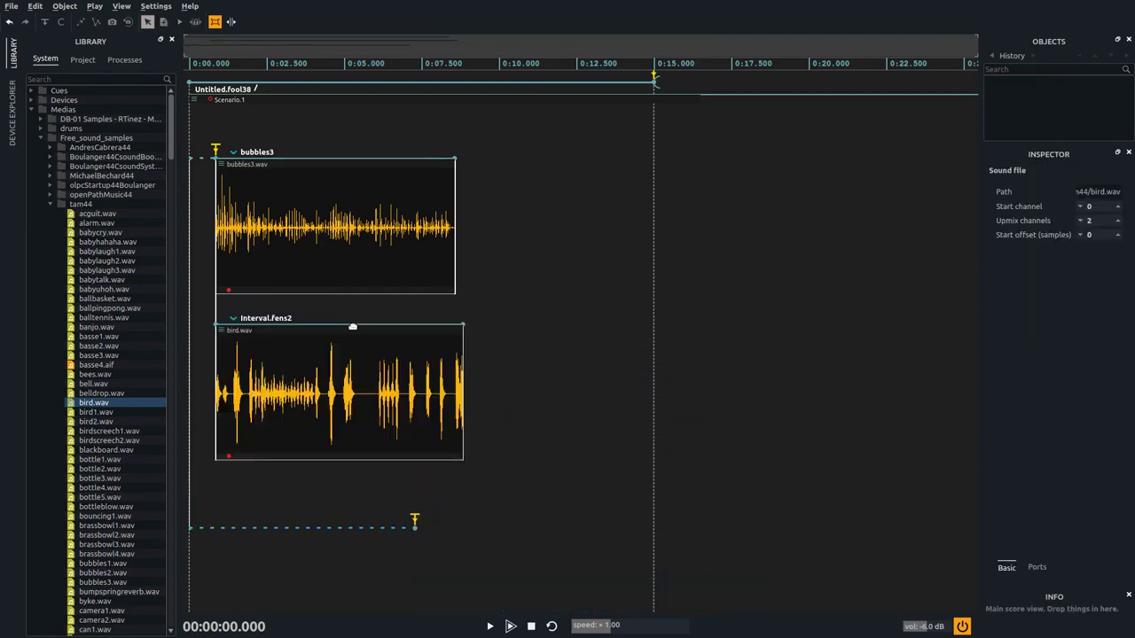
pyautogui.moveTo(454, 568); pyautogui.dragTo(183, 513)
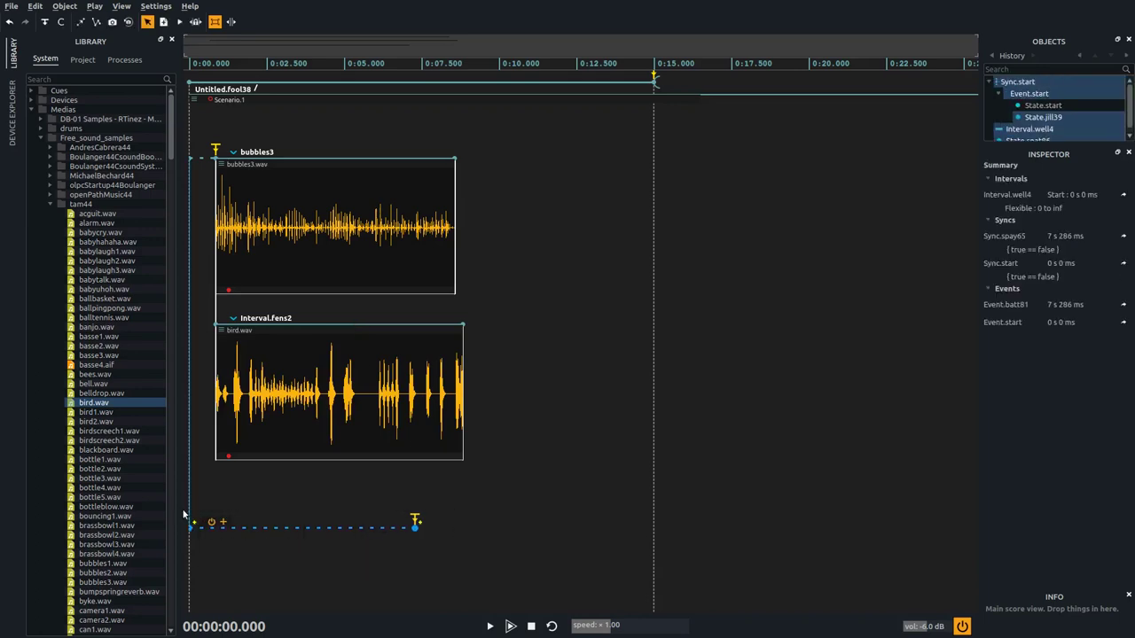
pyautogui.press('Delete')
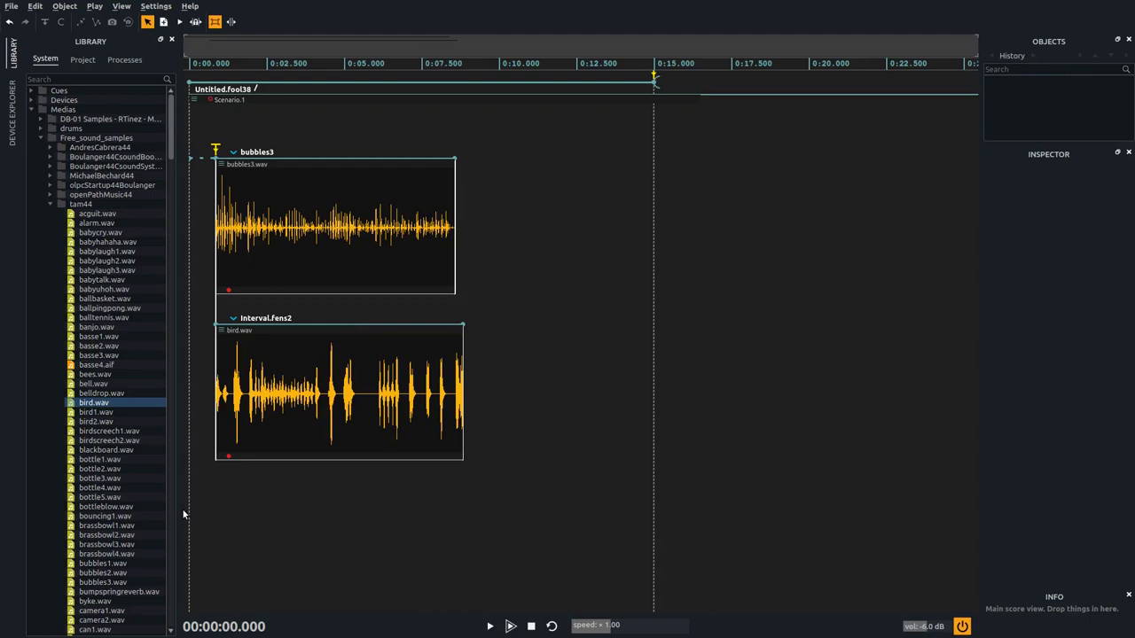
# Step: Play the score, fire the shared trigger to start both sounds together, and stop playback
pyautogui.click(332, 137)
pyautogui.press('space')
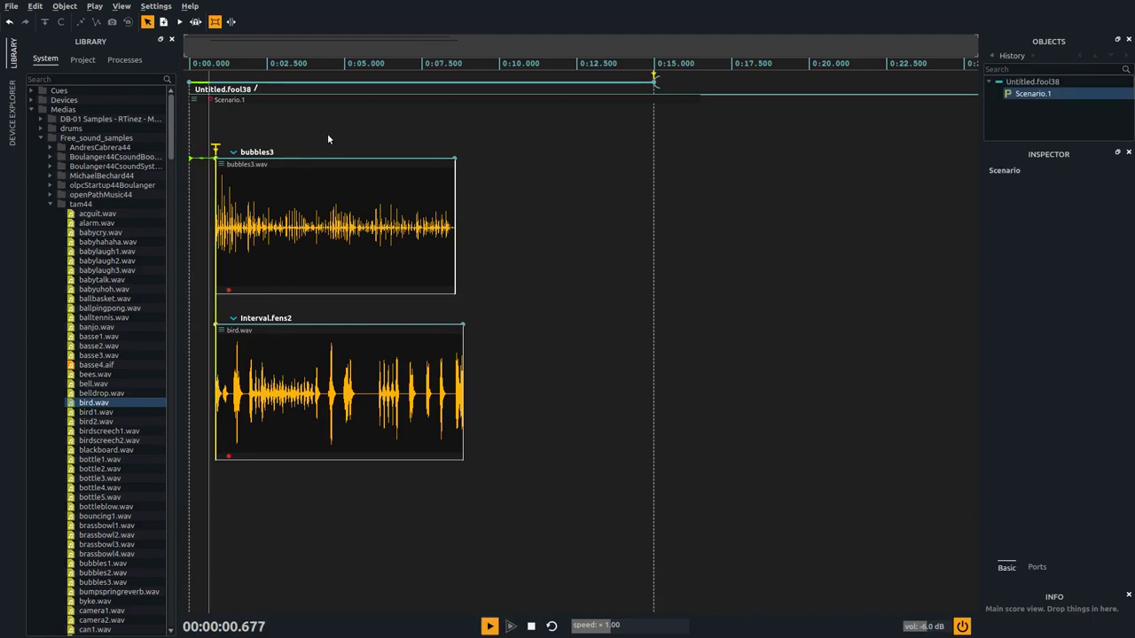
pyautogui.click(215, 148)
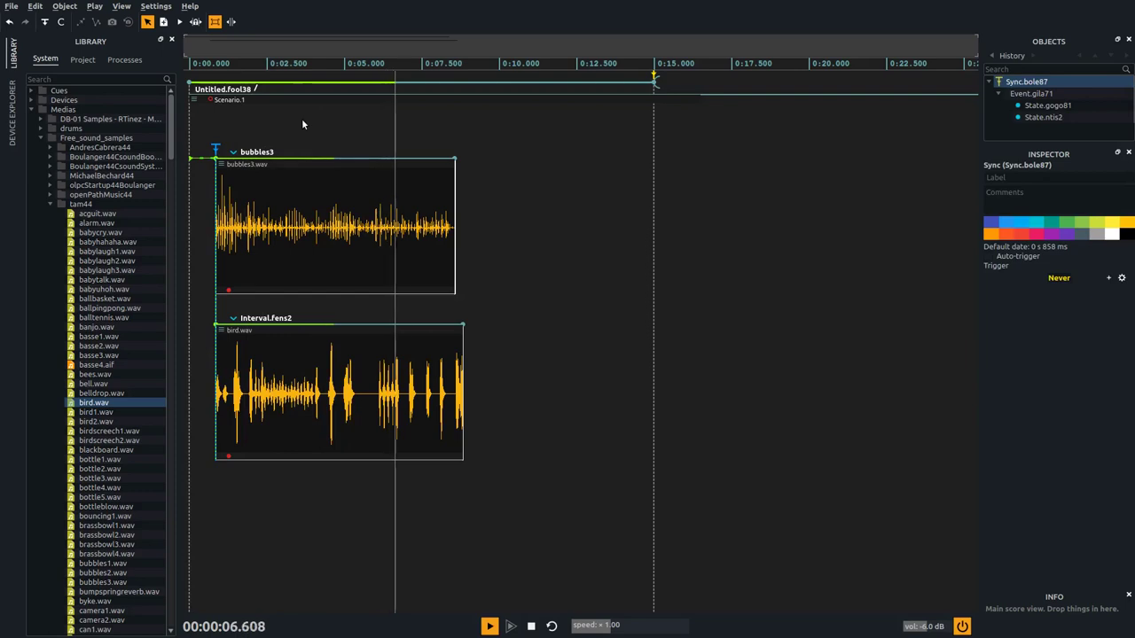
pyautogui.press('Return')
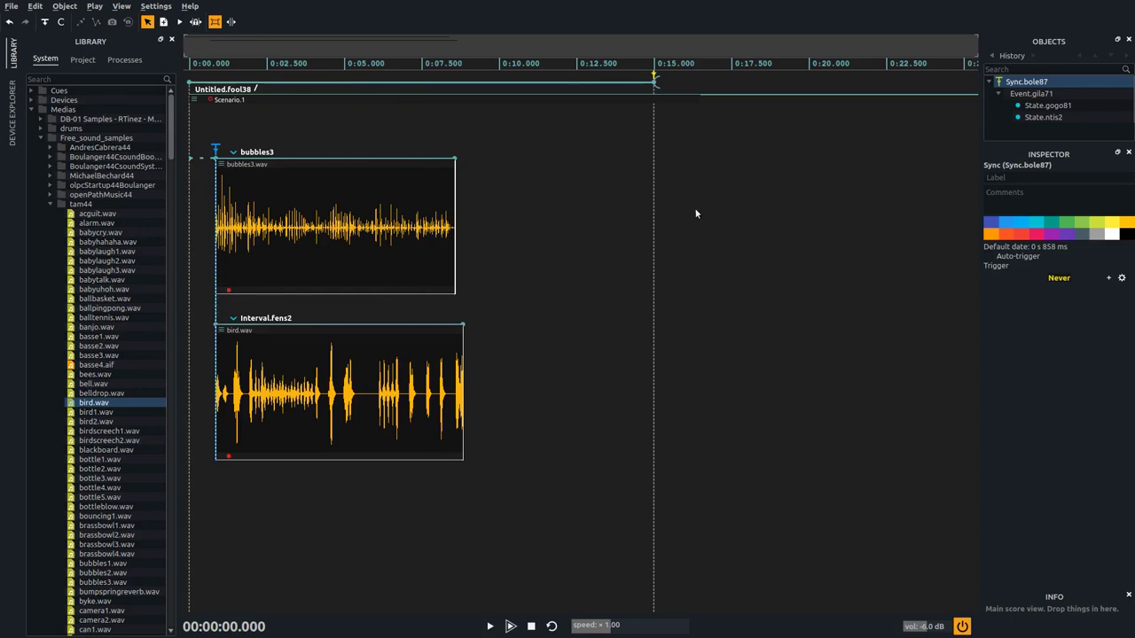
# Step: Inspect the event under the shared sync and each of its two states
pyautogui.click(1070, 93)
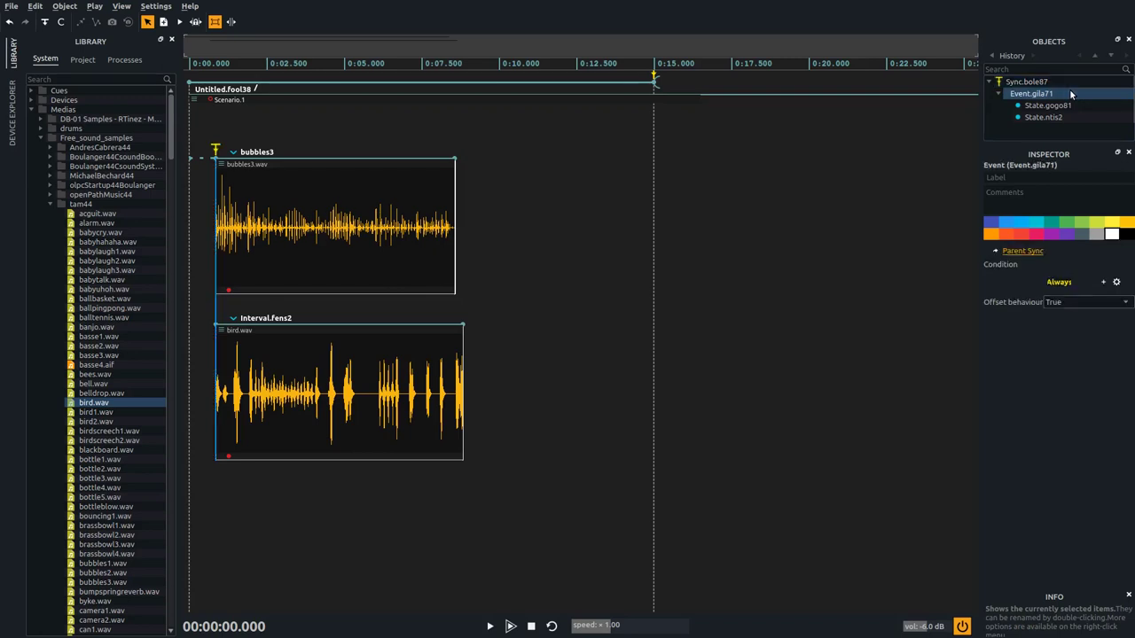
pyautogui.click(1080, 106)
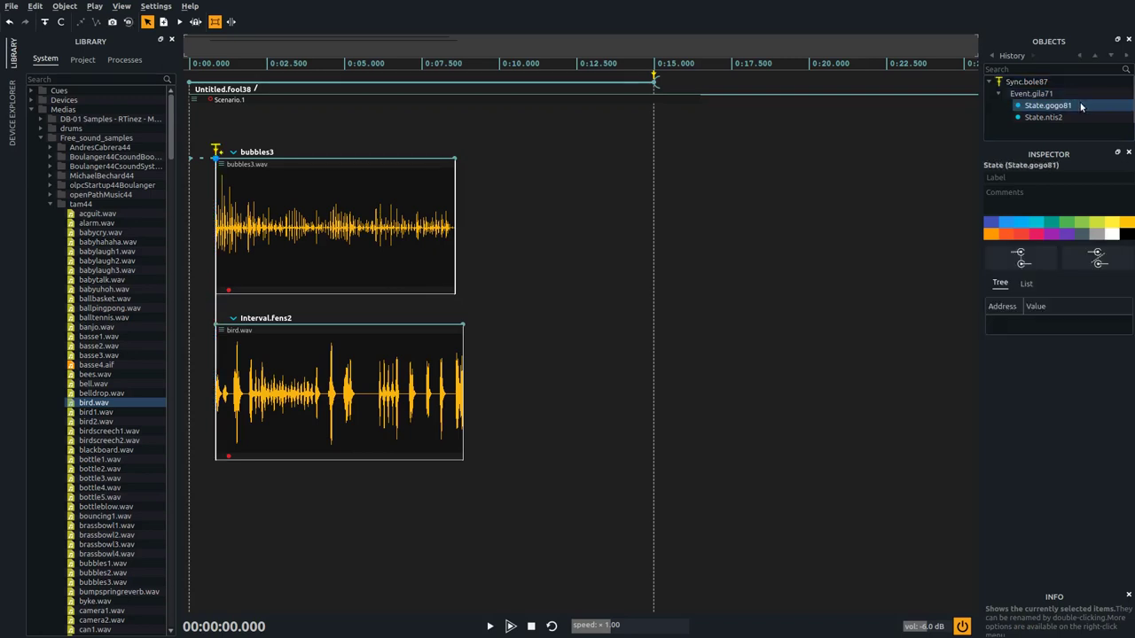
pyautogui.click(1083, 117)
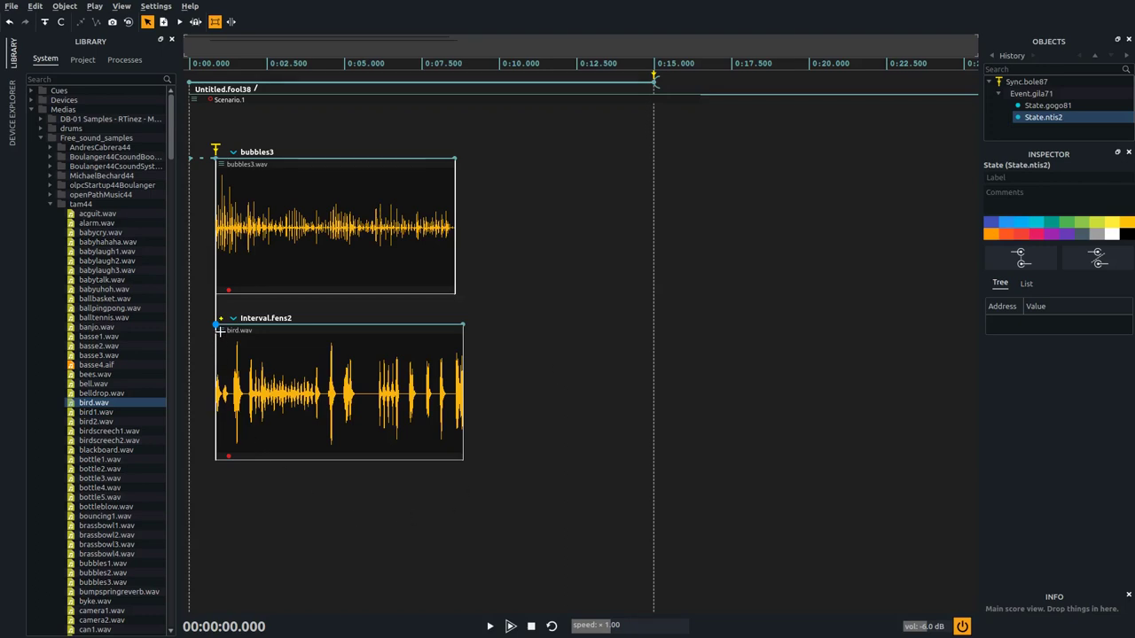
# Step: Separate bird.wav from the shared sync and draw intervals below bubbles3, about 4.6 s long from its start and about 3.8 s from its end
pyautogui.moveTo(219, 331); pyautogui.dragTo(333, 499)
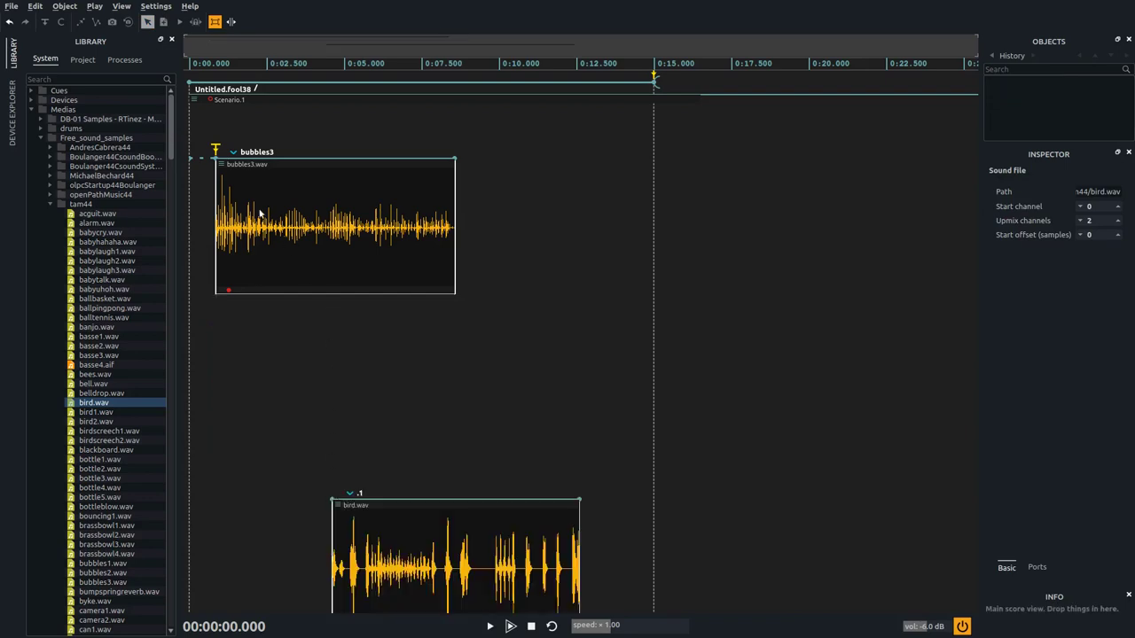
pyautogui.moveTo(220, 155); pyautogui.dragTo(379, 387)
pyautogui.press('c')
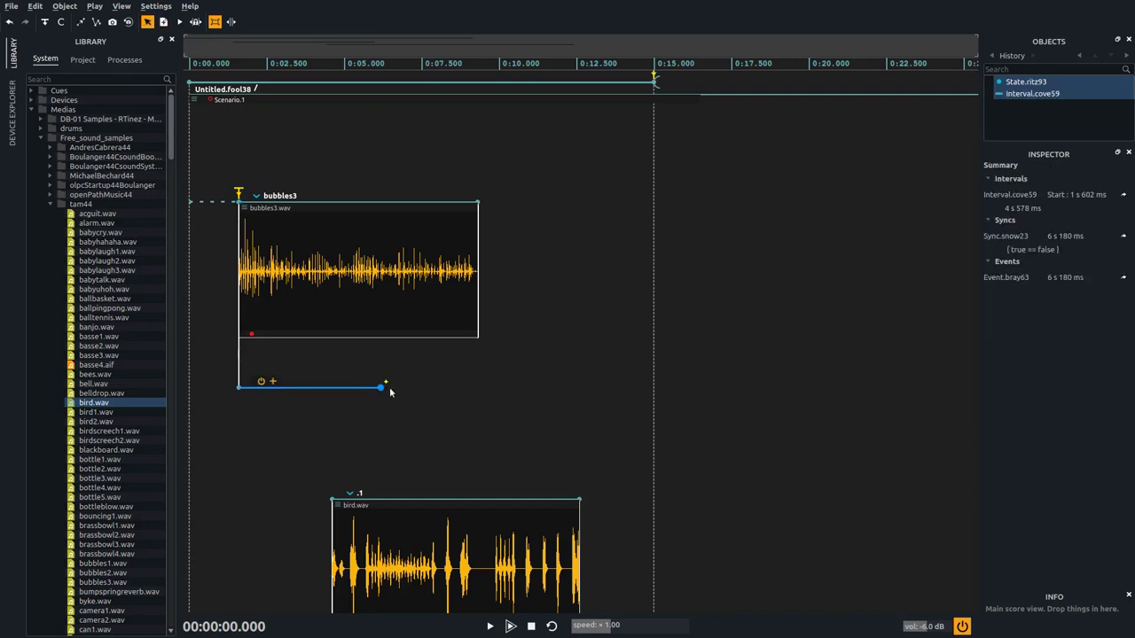
pyautogui.click(480, 200)
pyautogui.moveTo(481, 197); pyautogui.dragTo(596, 389)
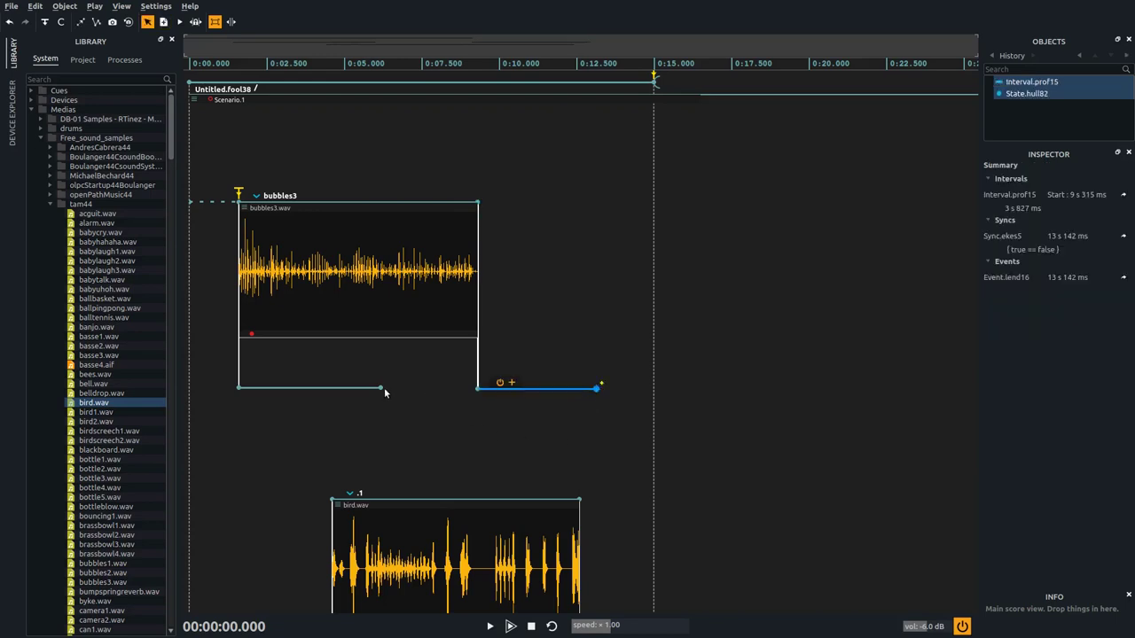
# Step: Connect the end of the first lower interval to the end sync of bubbles3 and move the bird.wav sound into the connecting interval
pyautogui.moveTo(386, 386); pyautogui.dragTo(477, 388)
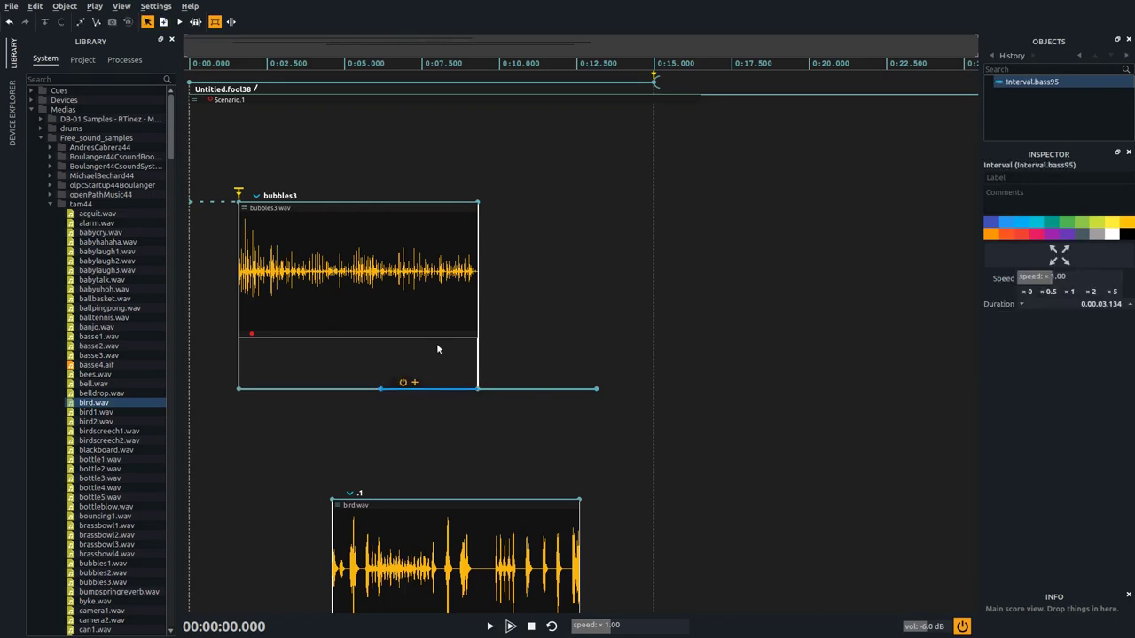
pyautogui.click(337, 505)
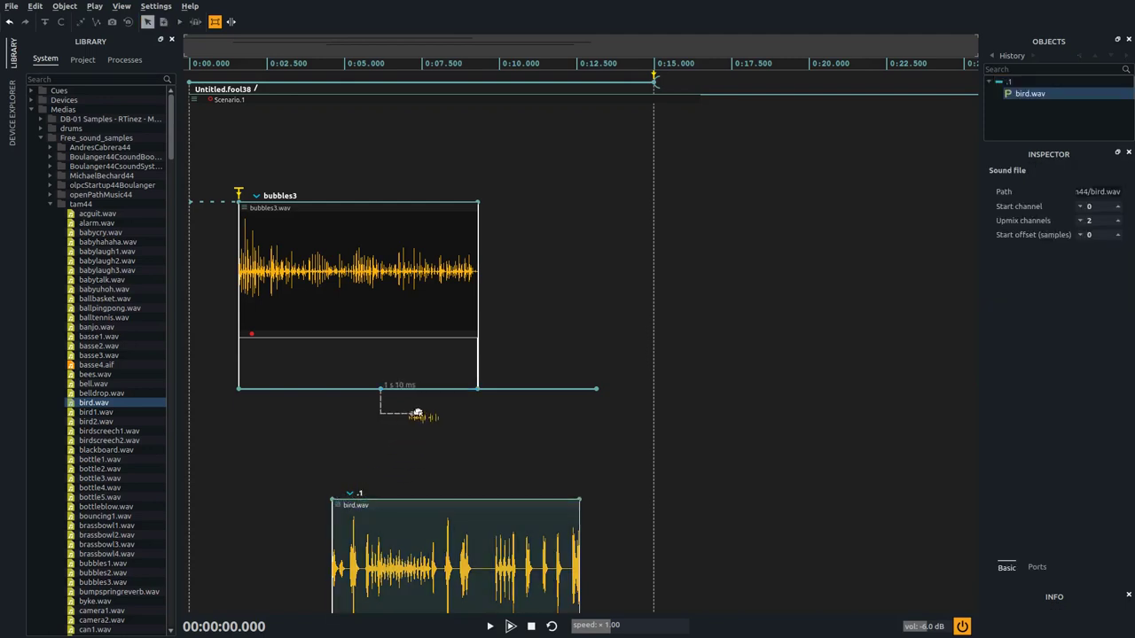
pyautogui.moveTo(430, 395); pyautogui.dragTo(430, 390)
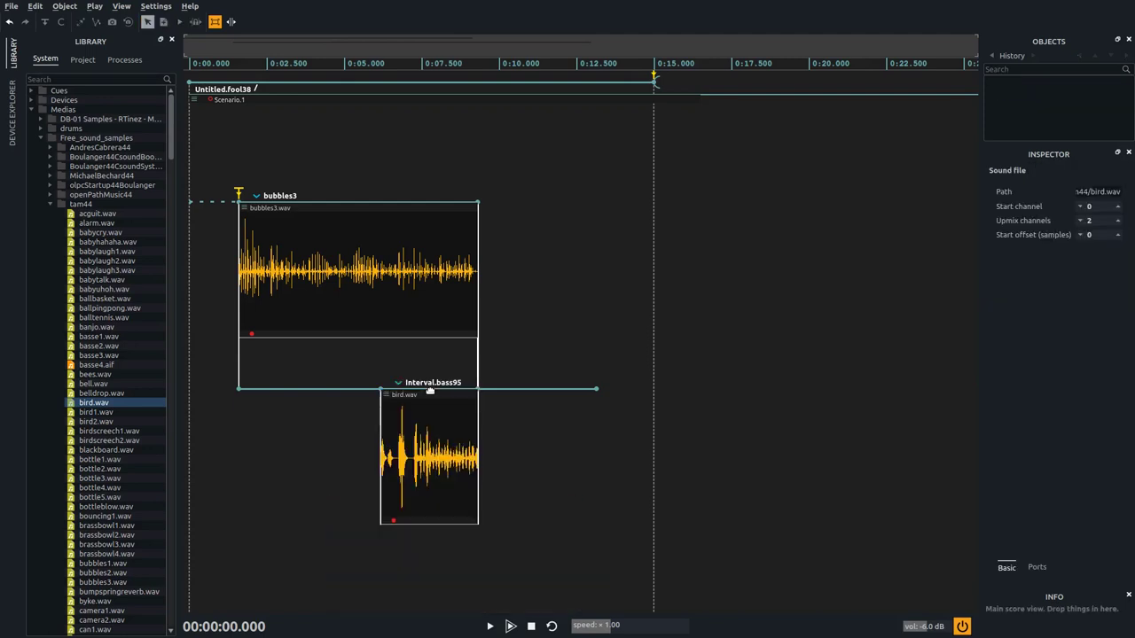
# Step: Enable a trigger on the parent sync of the event at the end of bubbles3
pyautogui.click(479, 201)
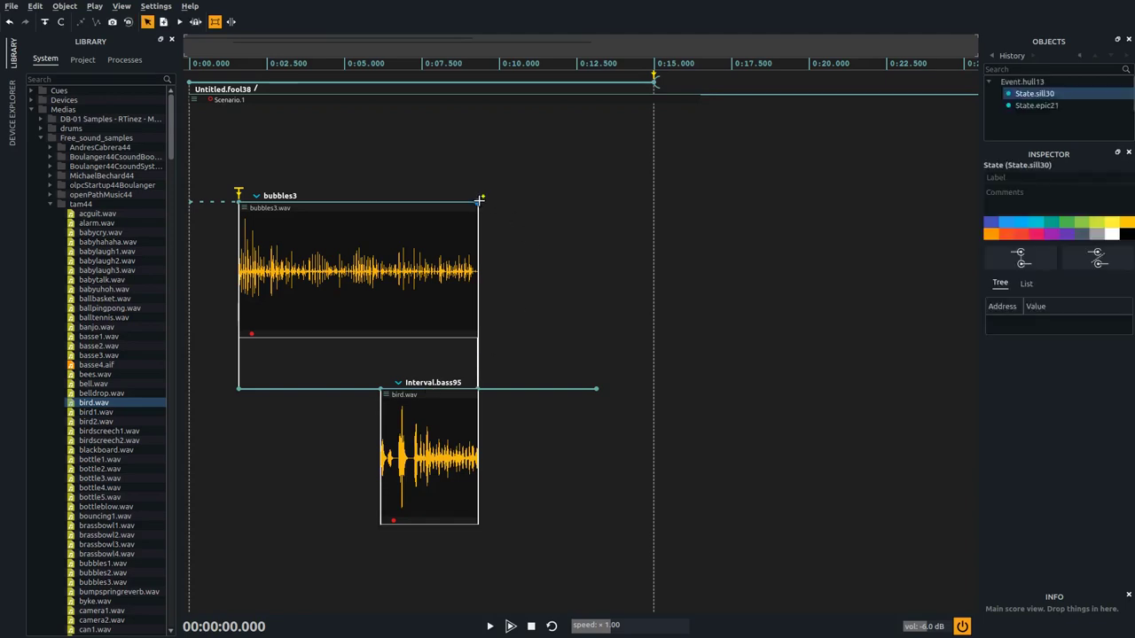
pyautogui.click(479, 356)
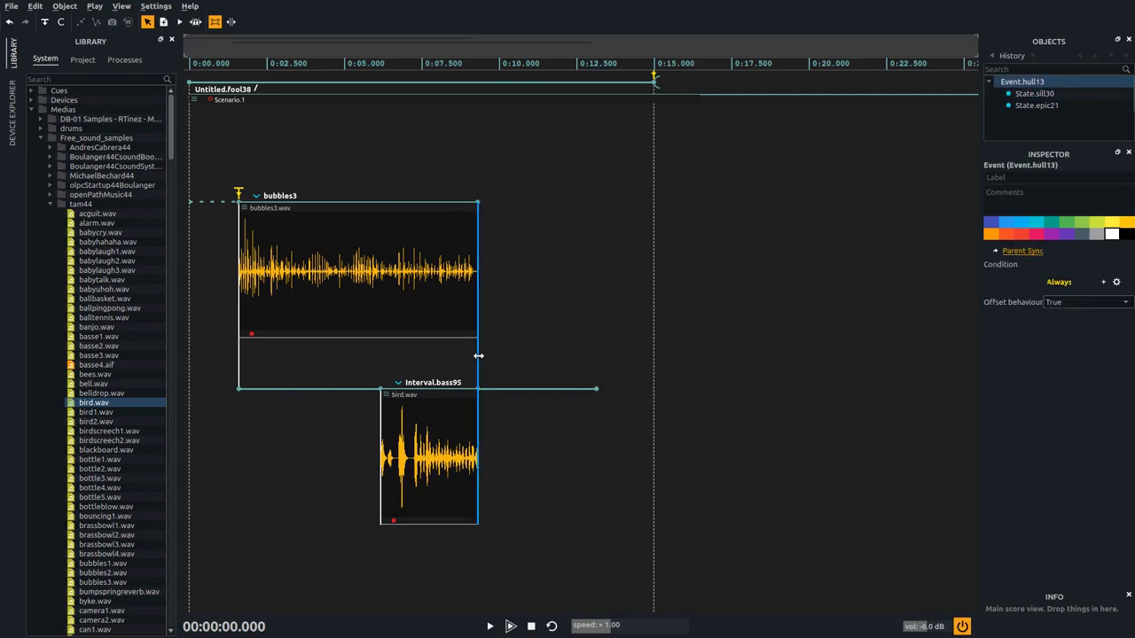
pyautogui.click(1021, 252)
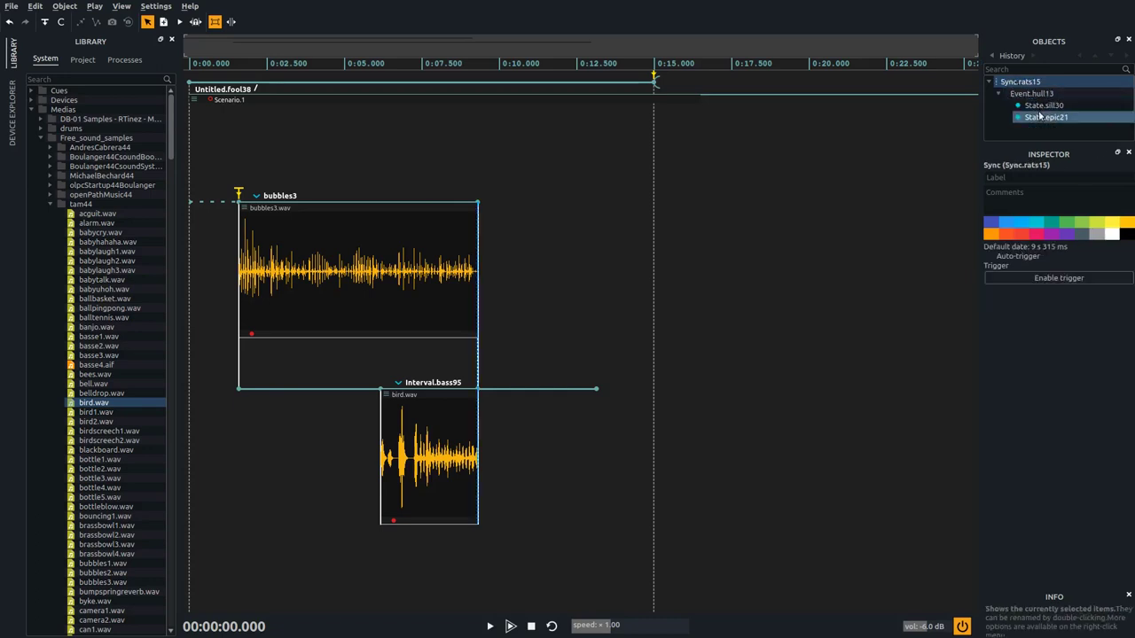
pyautogui.click(1072, 279)
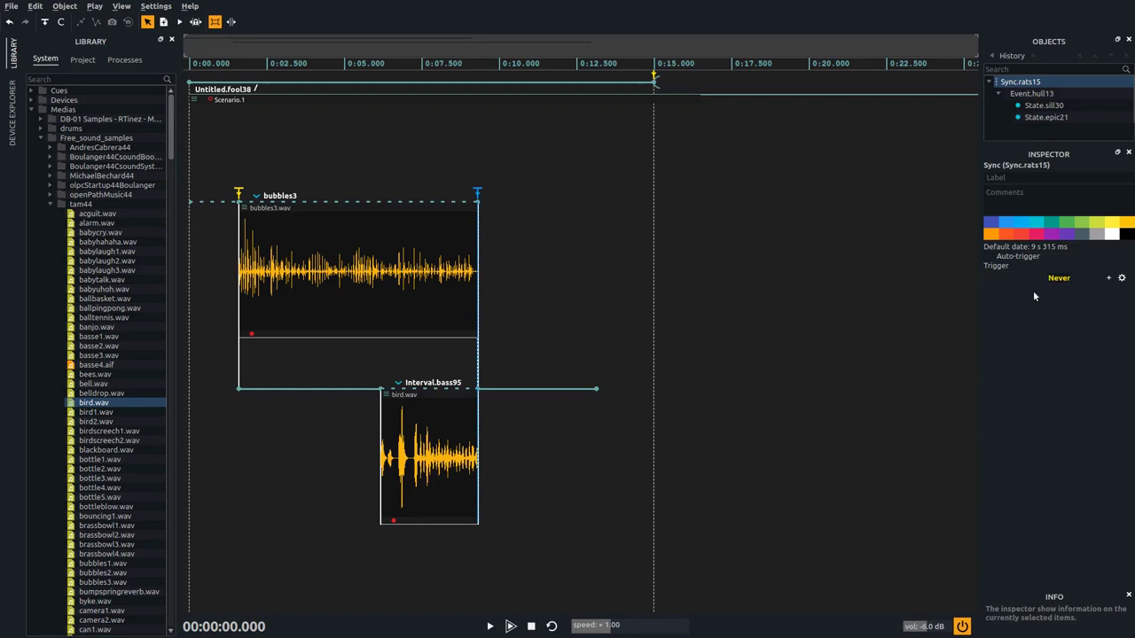
# Step: Drag the end sync of bubbles3 along the timeline and shift the start of the bird.wav interval to about 4.6 s
pyautogui.moveTo(572, 389)
pyautogui.moveTo(571, 388)
pyautogui.mouseDown()
pyautogui.moveTo(573, 378)
pyautogui.moveTo(577, 400)
pyautogui.moveTo(572, 375)
pyautogui.moveTo(572, 387)
pyautogui.mouseUp()
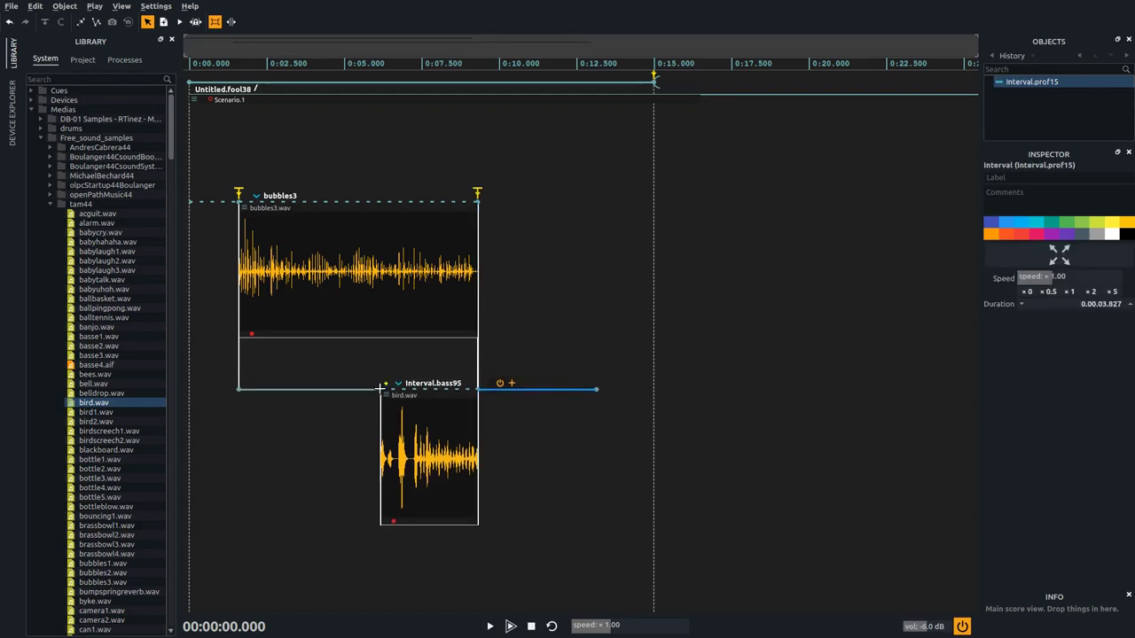
pyautogui.moveTo(379, 388)
pyautogui.mouseDown()
pyautogui.moveTo(355, 388)
pyautogui.moveTo(375, 389)
pyautogui.mouseUp()
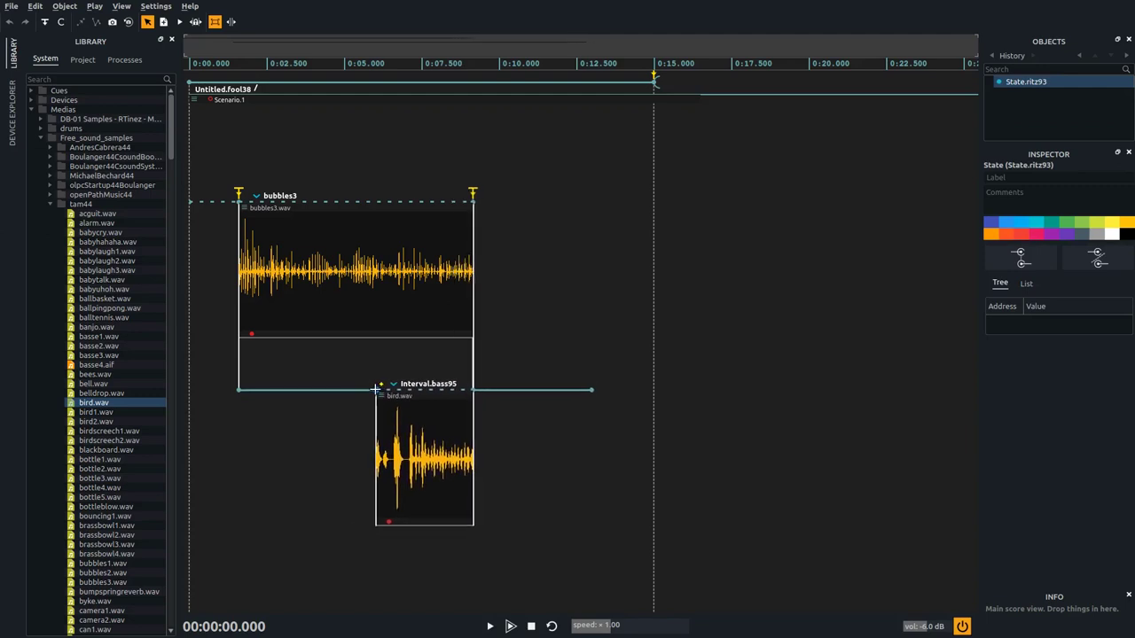
pyautogui.click(472, 203)
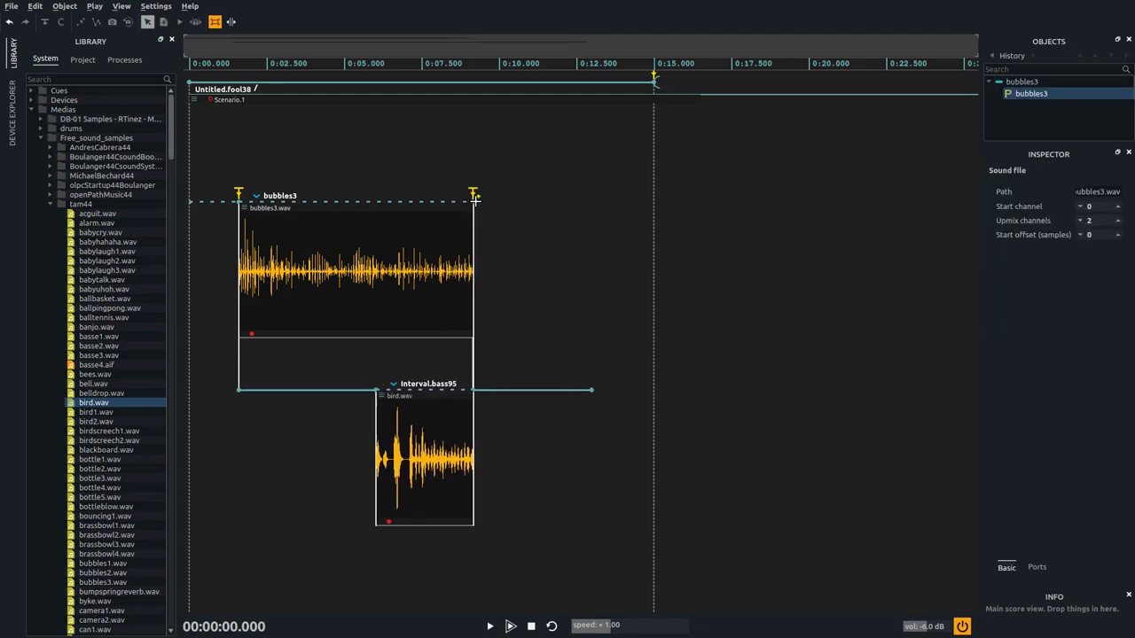
pyautogui.moveTo(474, 200); pyautogui.dragTo(526, 198)
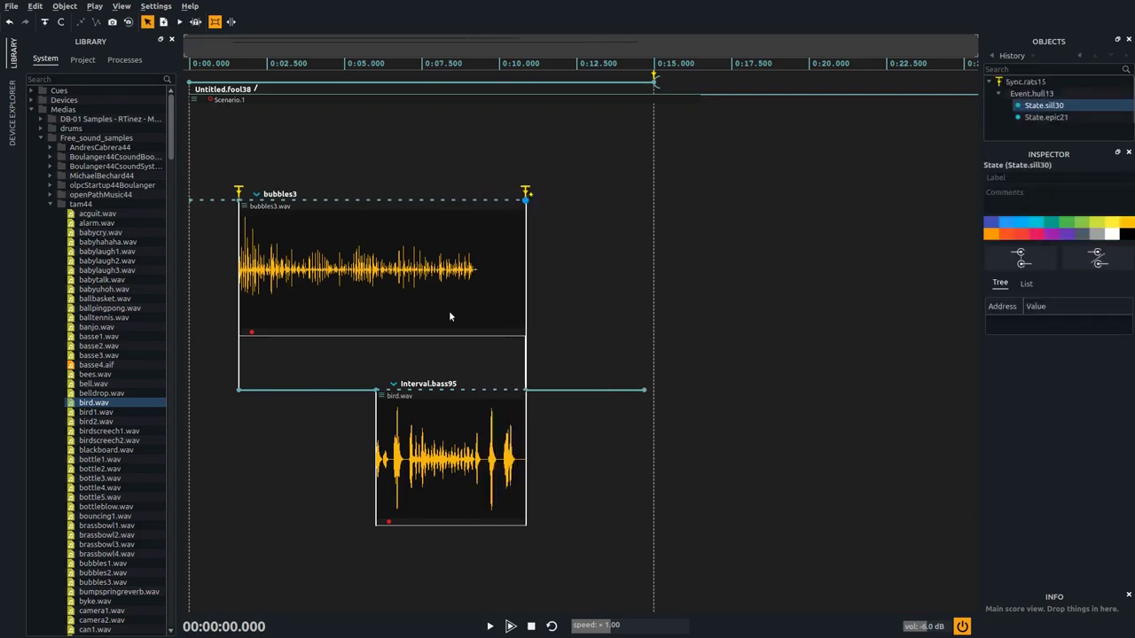
pyautogui.moveTo(376, 388); pyautogui.dragTo(333, 391)
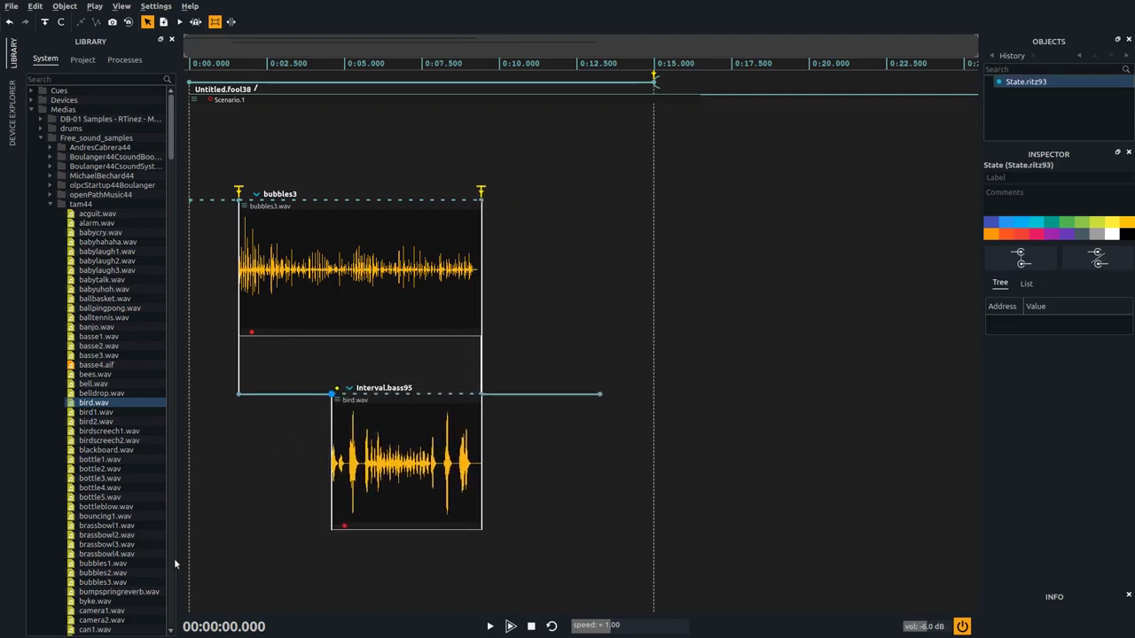
# Step: Place bumpspringreverb.wav in the interval following bird.wav and disable the trigger on the start sync of bubbles3
pyautogui.moveTo(135, 592); pyautogui.dragTo(525, 398)
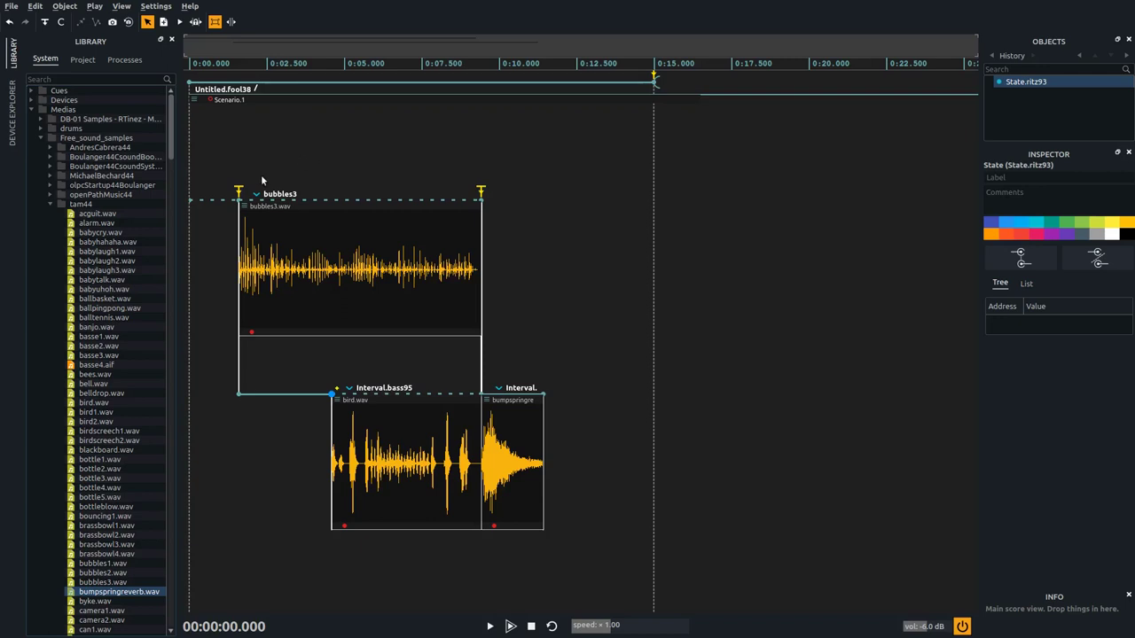
pyautogui.click(238, 191)
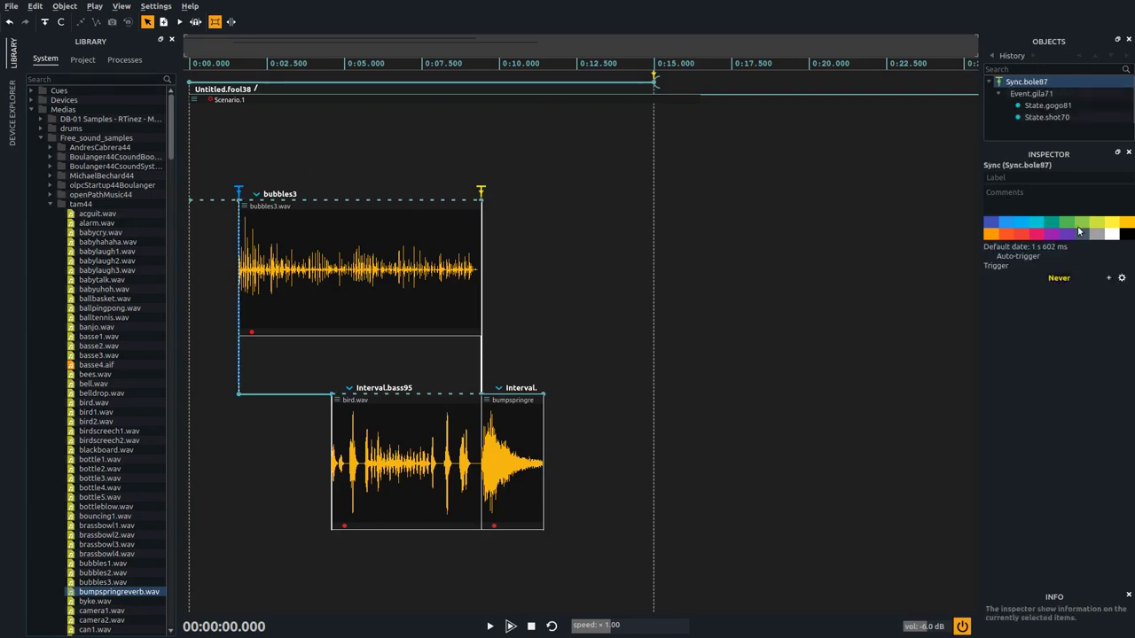
pyautogui.click(1122, 278)
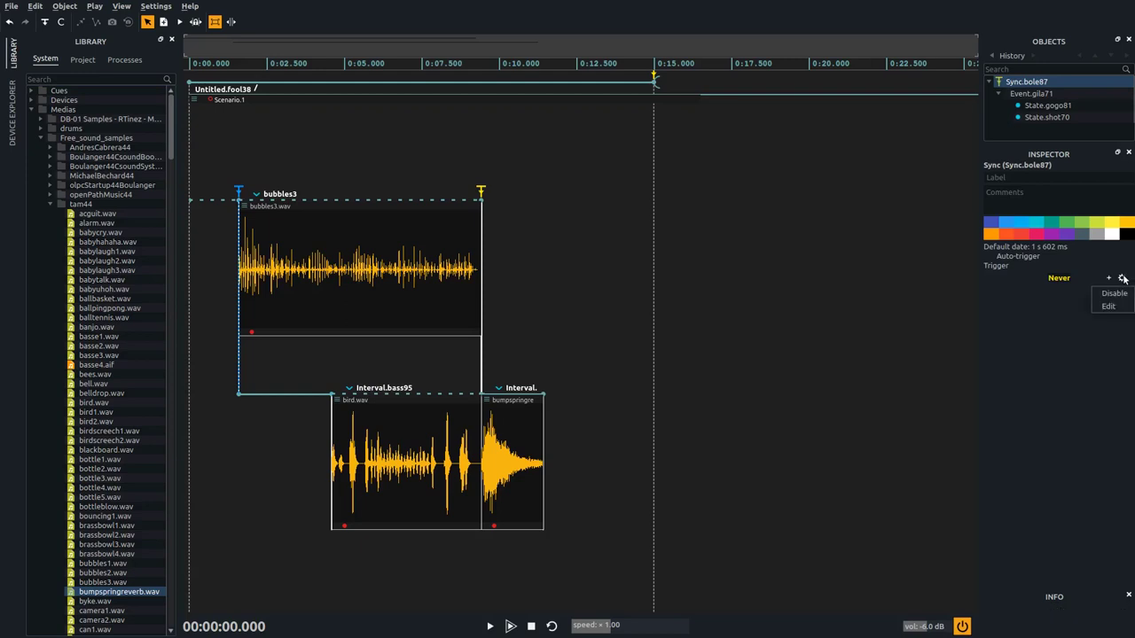
pyautogui.click(1121, 294)
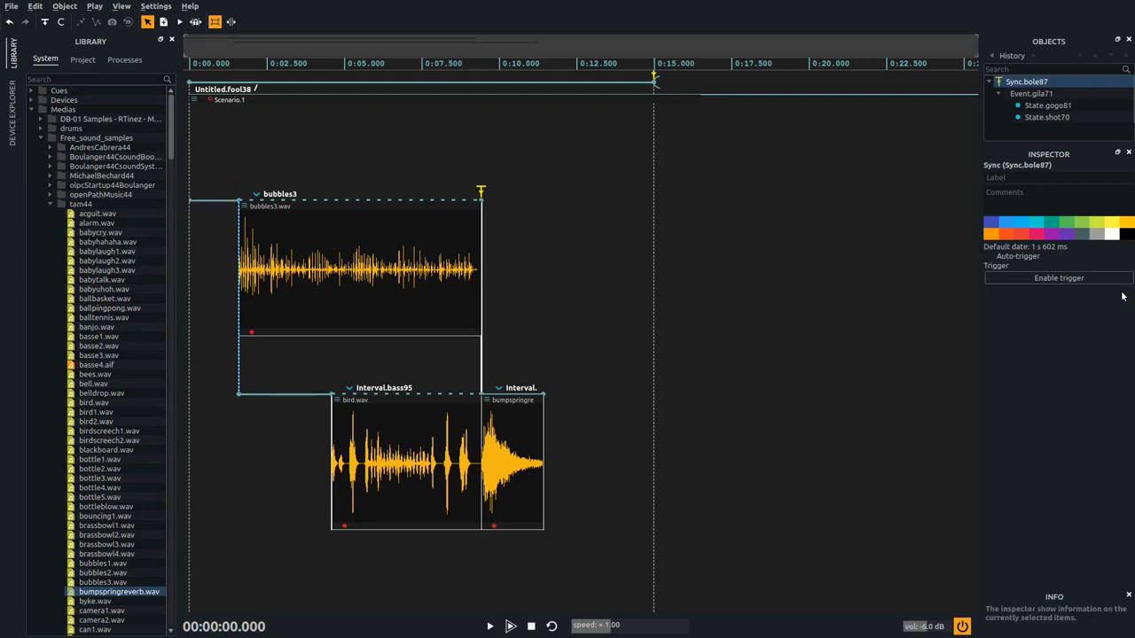
# Step: Play the score, fire the trigger at the end of bubbles3 during playback, and stop once bumpspringreverb.wav has nearly played through
pyautogui.click(583, 231)
pyautogui.press('space')
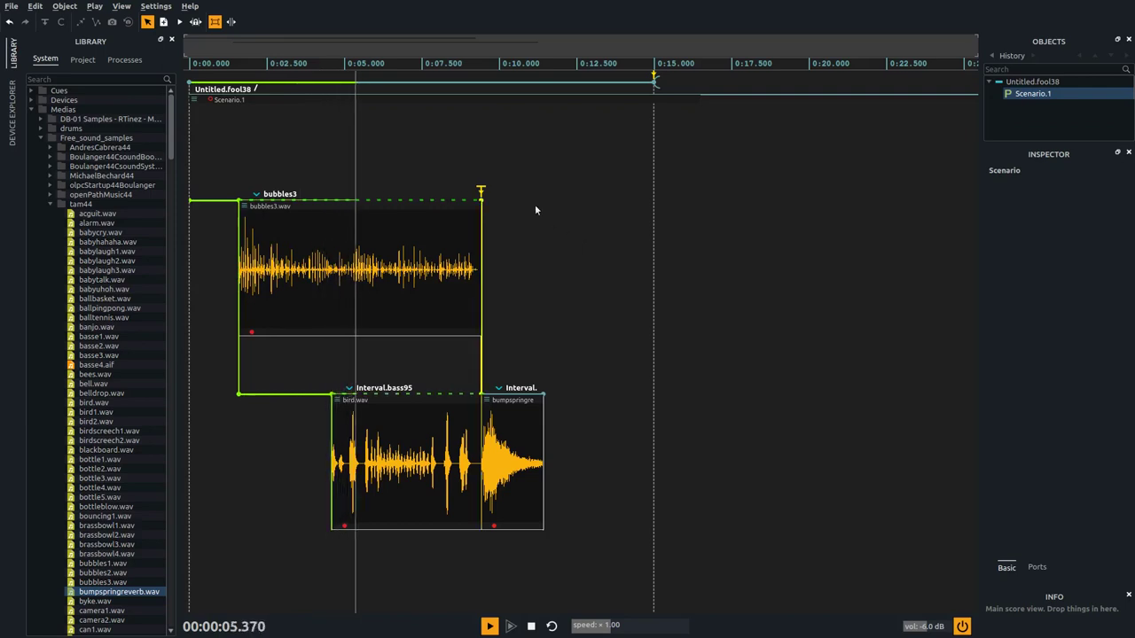
pyautogui.click(481, 191)
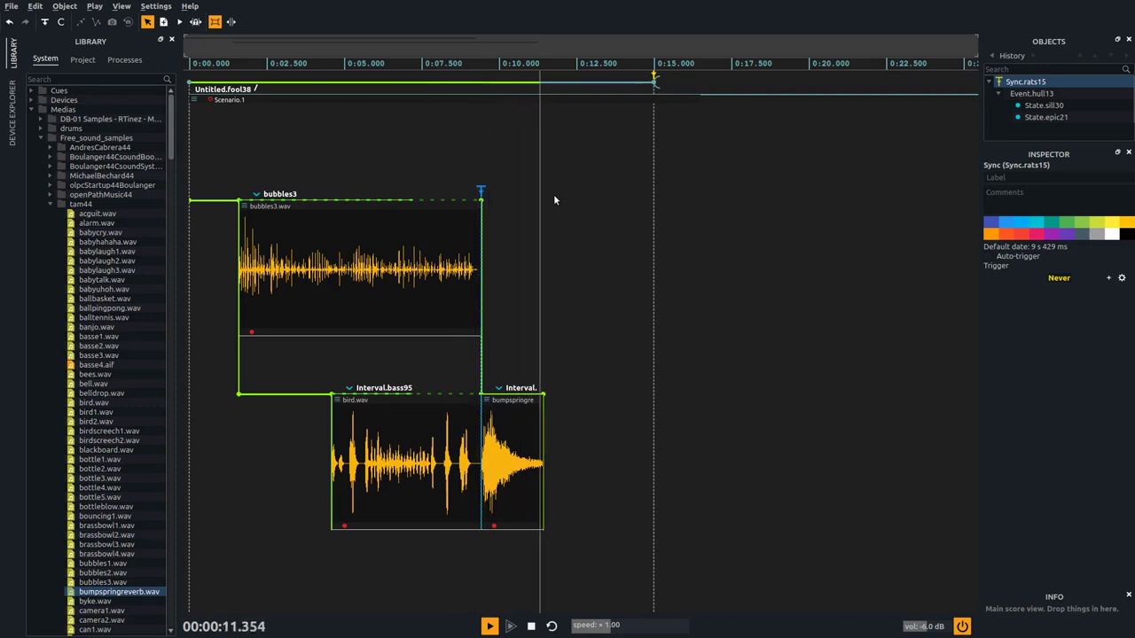
pyautogui.press('space')
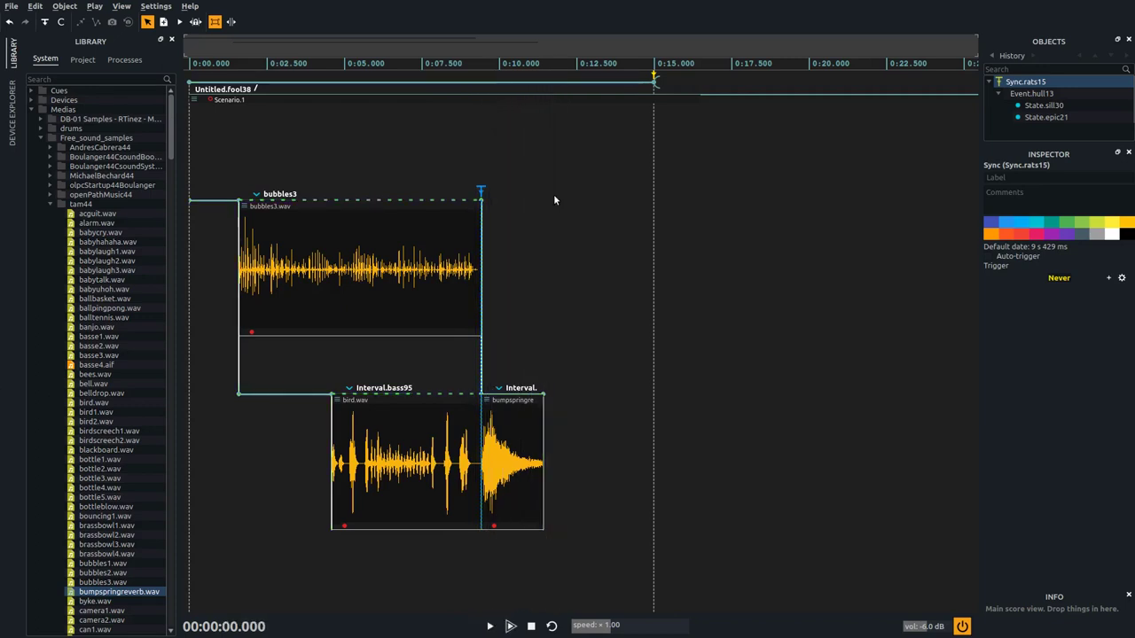